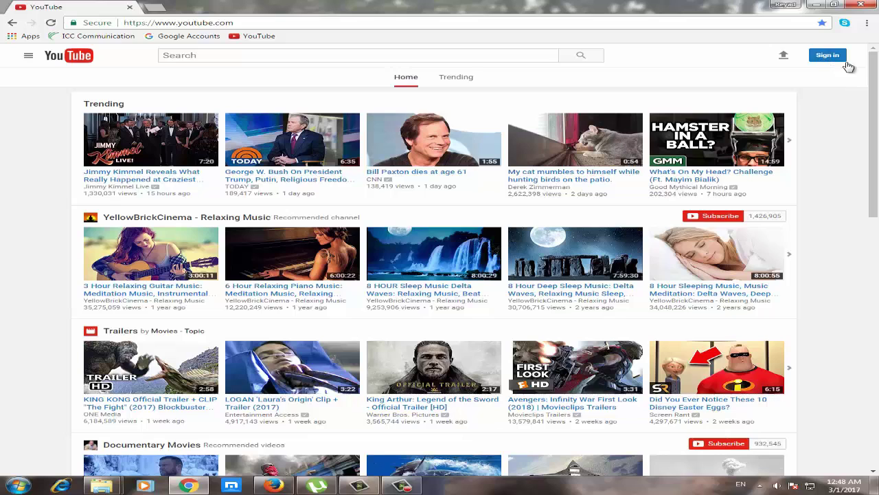
- Sign in to YouTube with the first listed Google account, entering the account password
left_click(829, 59)
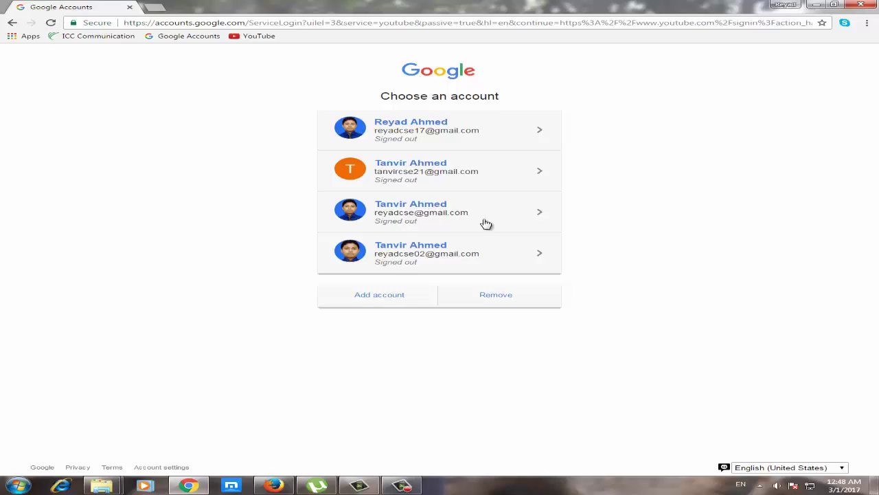
left_click(425, 141)
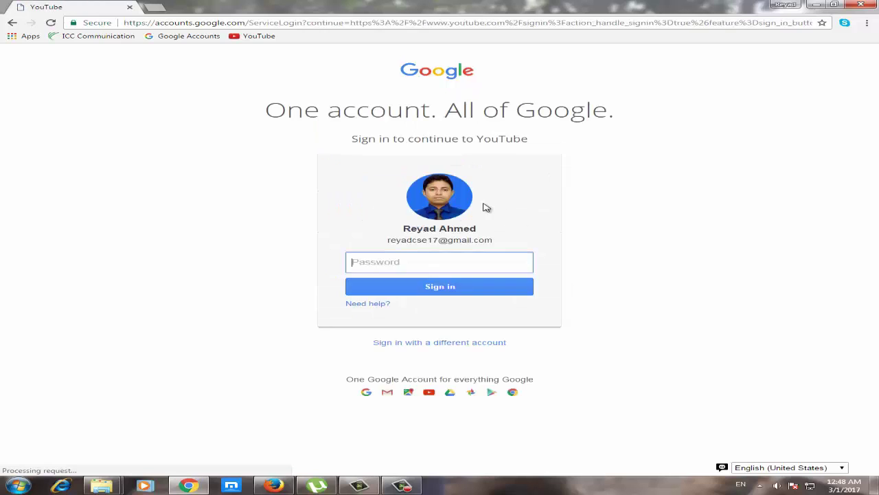
type("*")
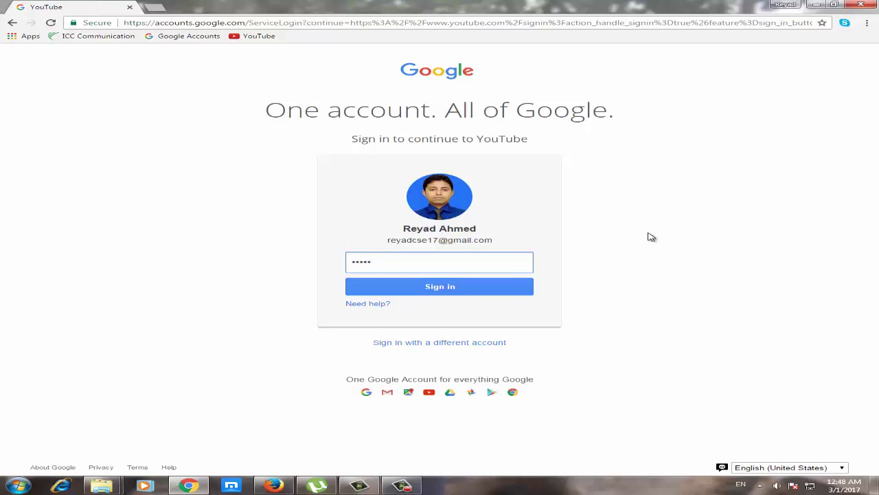
key("Return")
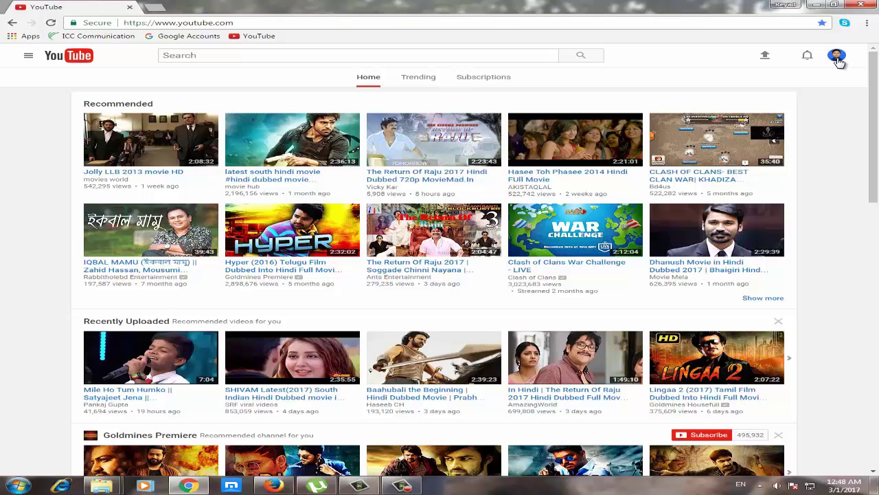
- Go to the channel's Status and Features settings and start enabling Monetization
left_click(837, 61)
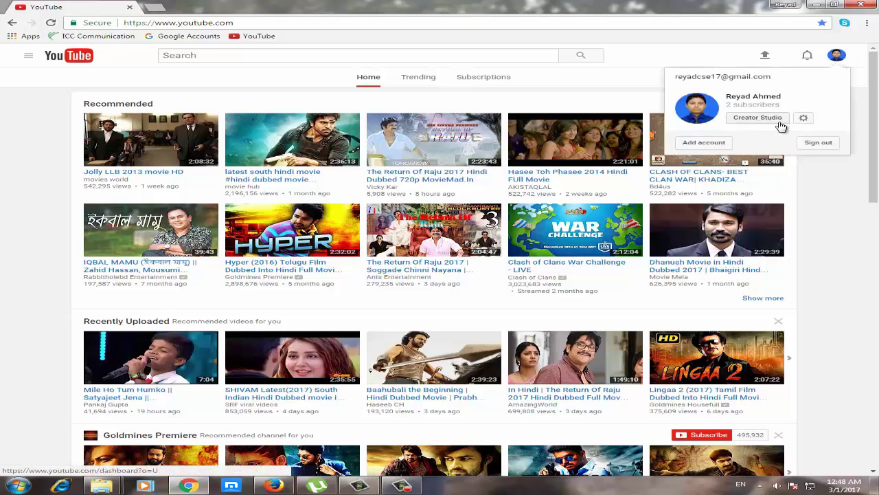
left_click(804, 121)
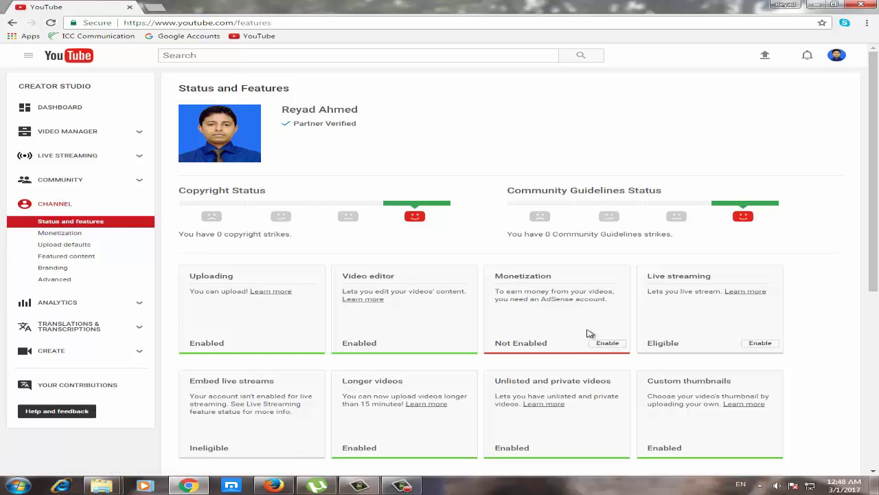
left_click(608, 345)
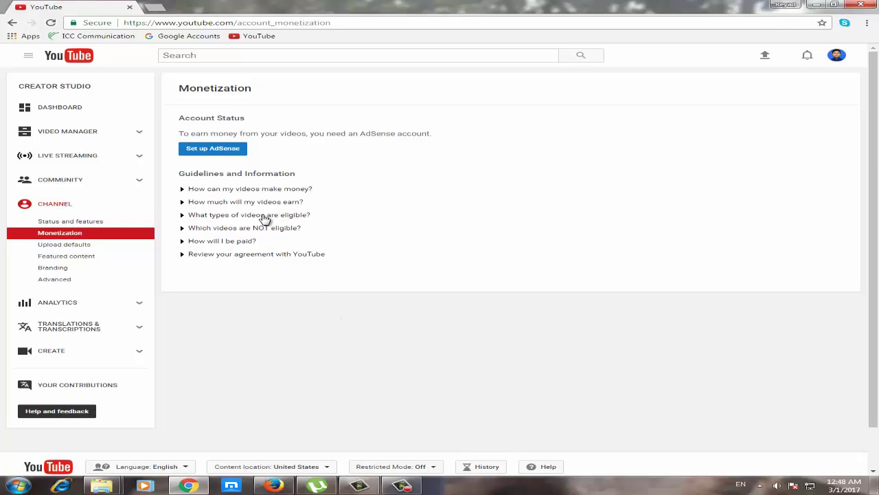
- Expand "How will I be paid?" and start associating an AdSense account, continuing to the AdSense welcome page
left_click(213, 242)
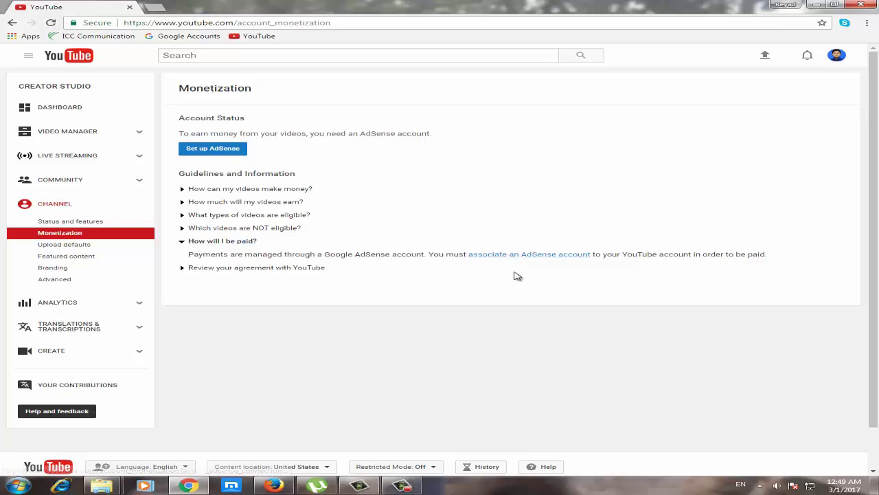
left_click(553, 255)
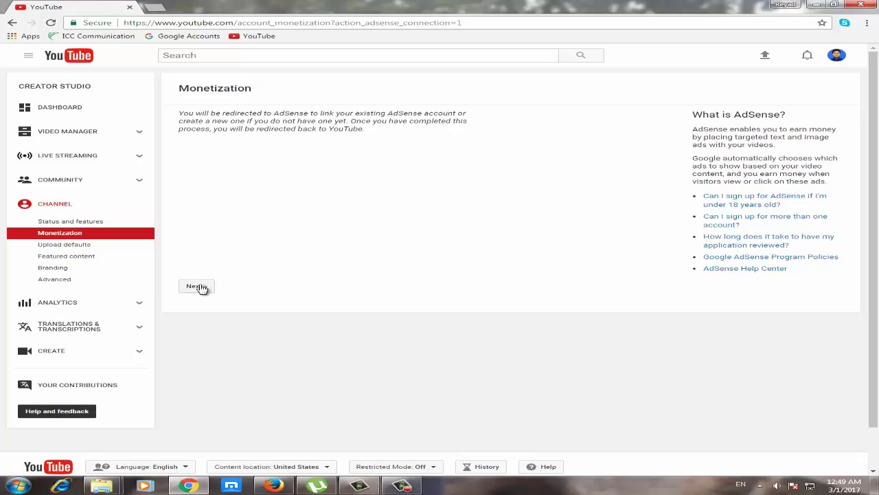
left_click(197, 286)
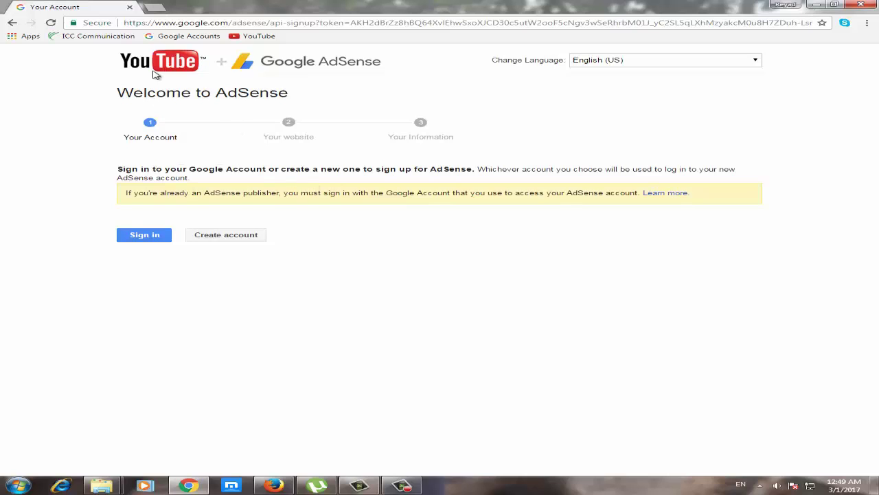
- Open Gmail in a new browser tab and sign out of the current Google account
left_click(155, 8)
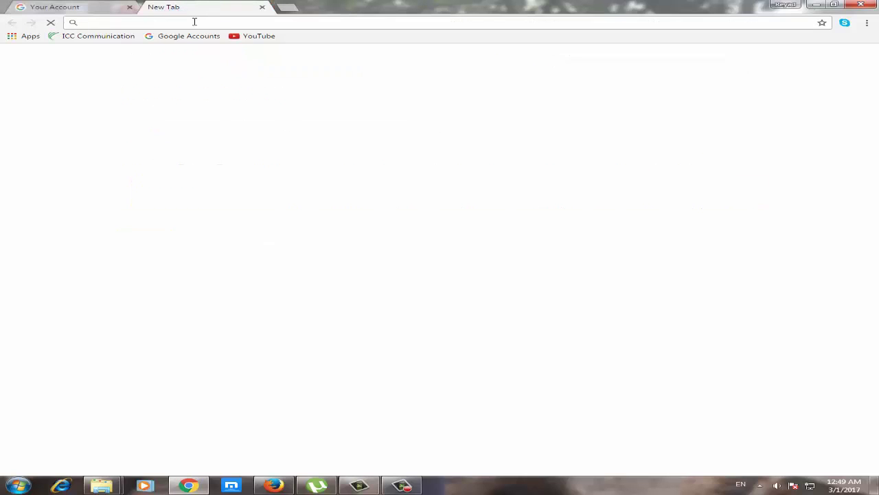
type("gmail")
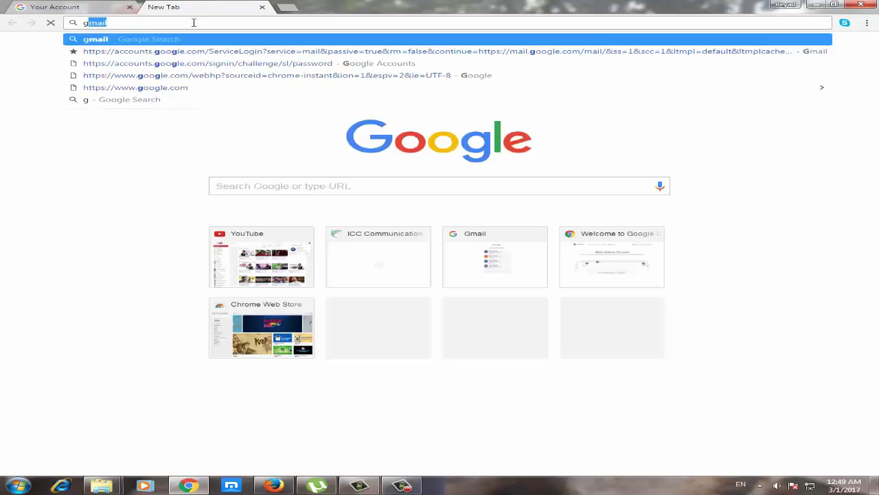
key("ctrl+Return")
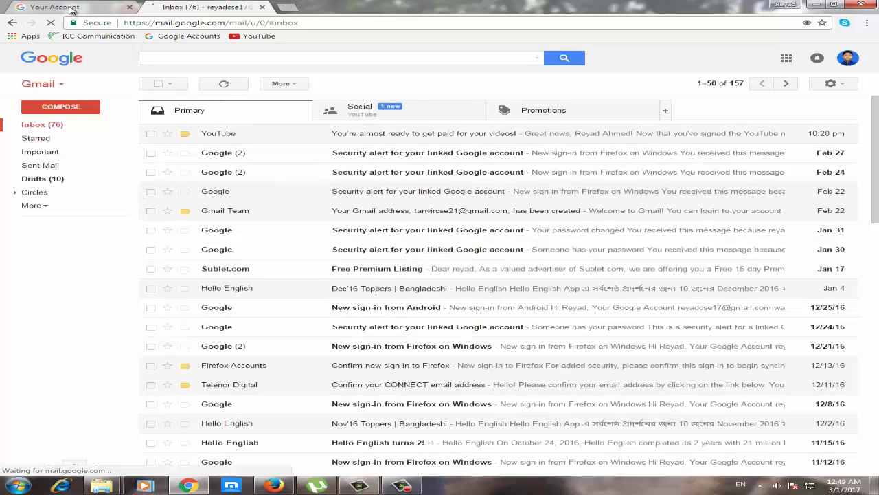
left_click(851, 61)
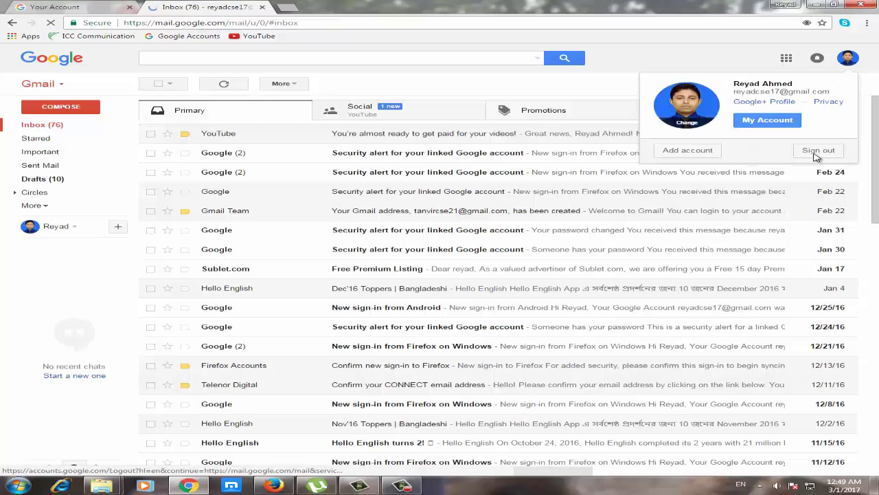
left_click(761, 150)
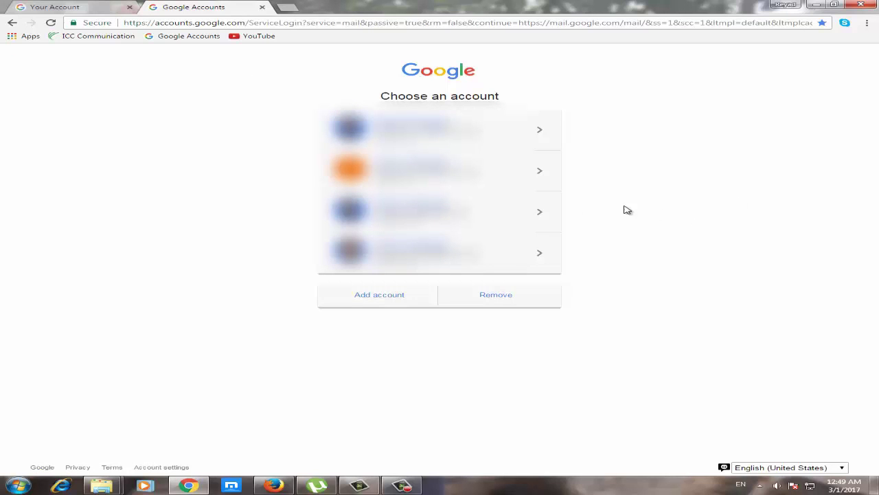
- Try to sign in to Gmail with the second listed account by entering its account password, and return to the account list
left_click(407, 177)
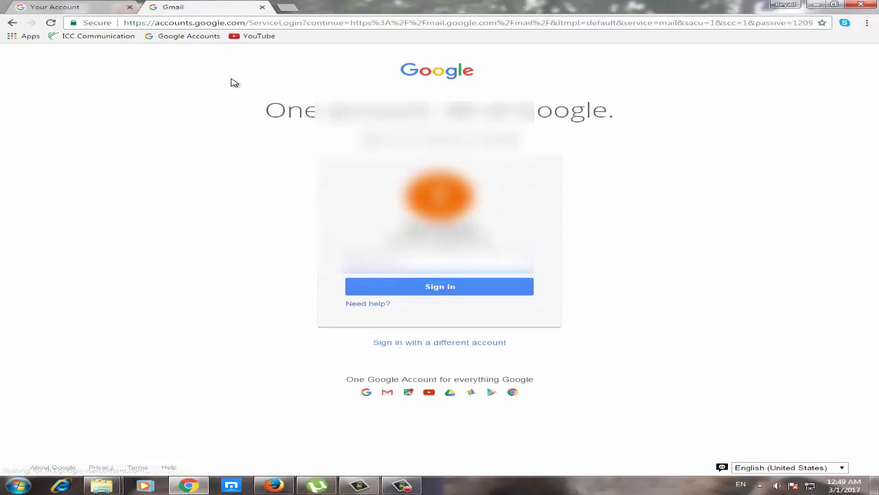
type("••")
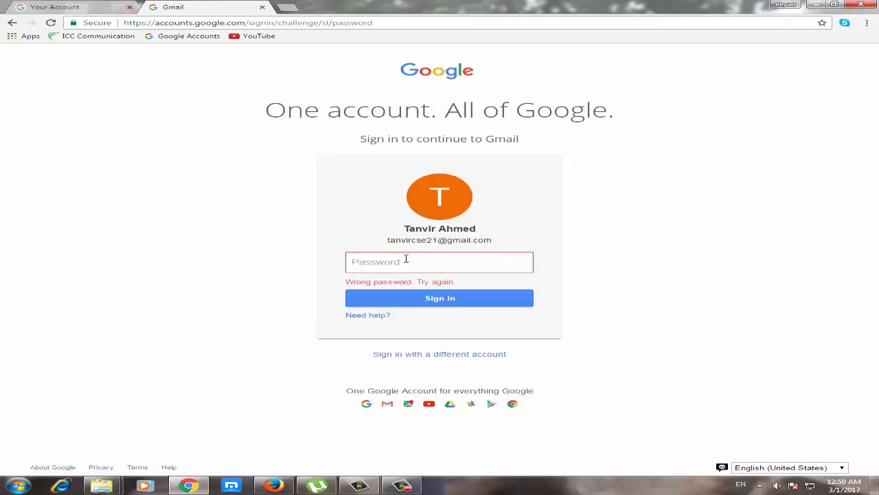
type("••")
key("BackSpace")
key("BackSpace")
key("BackSpace")
key("BackSpace")
key("BackSpace")
key("BackSpace")
key("BackSpace")
key("BackSpace")
key("BackSpace")
key("BackSpace")
key("BackSpace")
key("BackSpace")
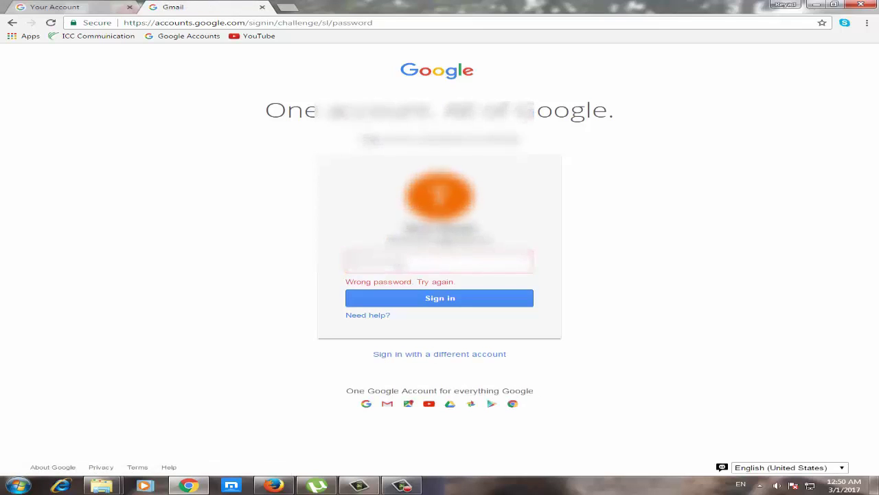
left_click(11, 23)
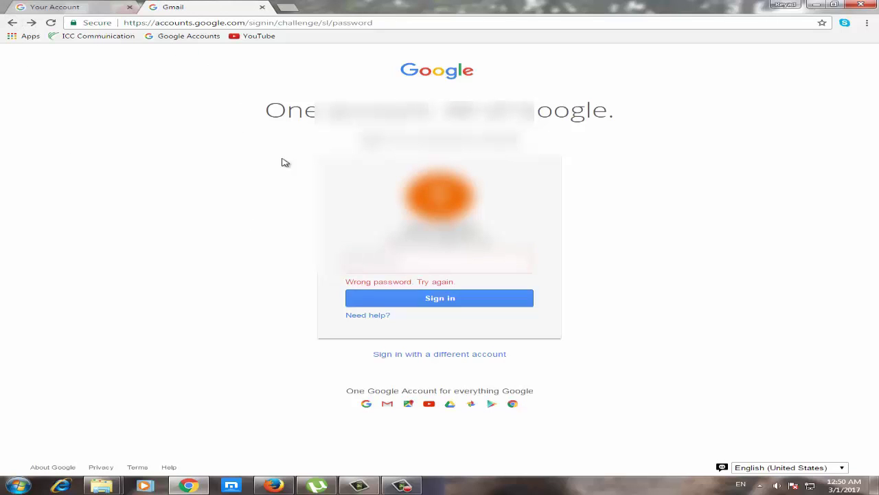
left_click(12, 23)
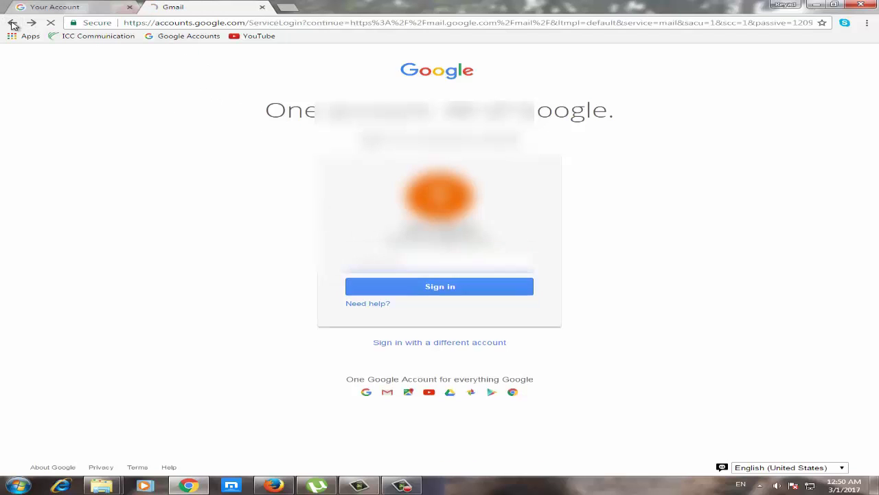
left_click(12, 23)
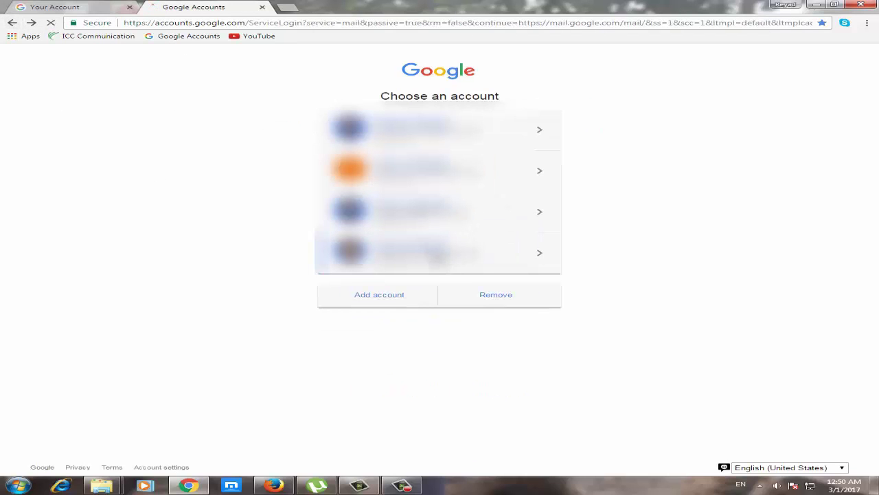
- Sign in to Gmail and AdSense with the fourth listed Google account, and accept the AdSense association with the YouTube channel
left_click(443, 256)
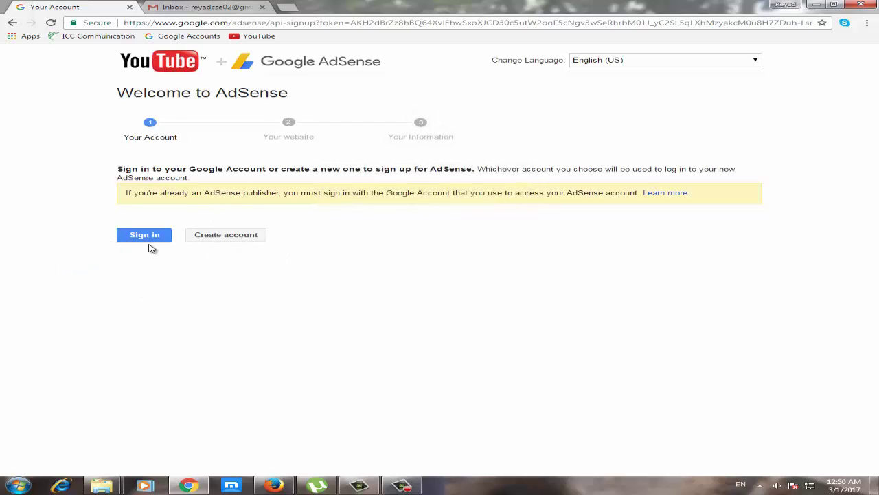
left_click(144, 238)
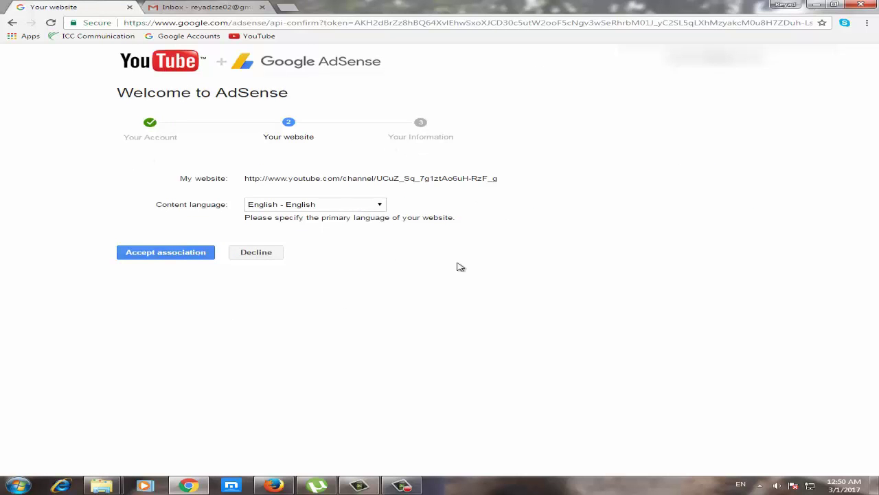
left_click(159, 257)
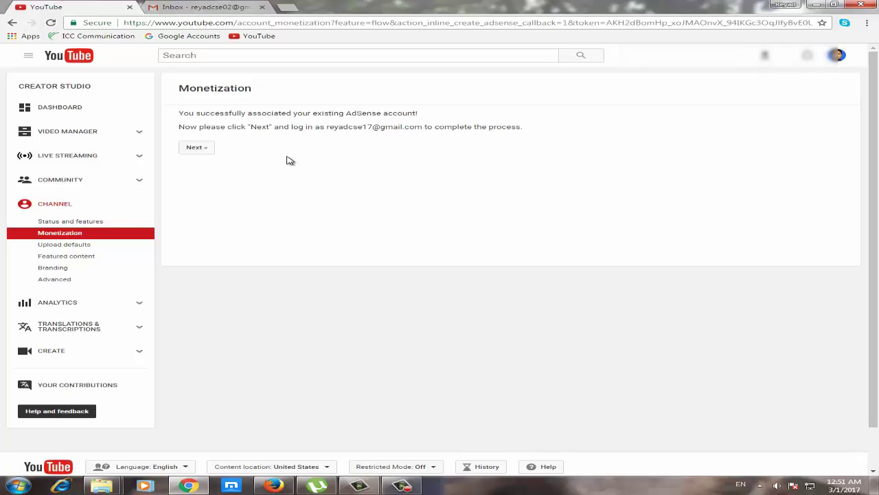
- Sign back in with the channel's Google account to complete the AdSense association, and close the Gmail tab
left_click(200, 150)
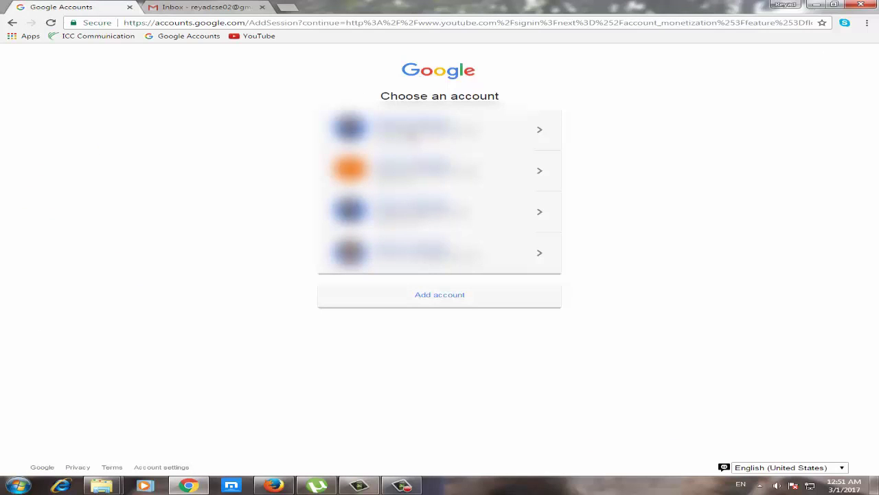
left_click(410, 135)
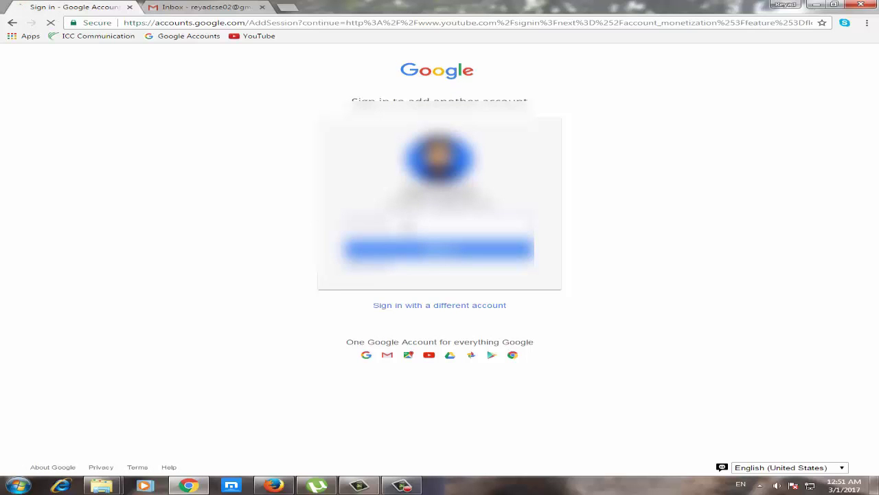
left_click(412, 245)
left_click(229, 10)
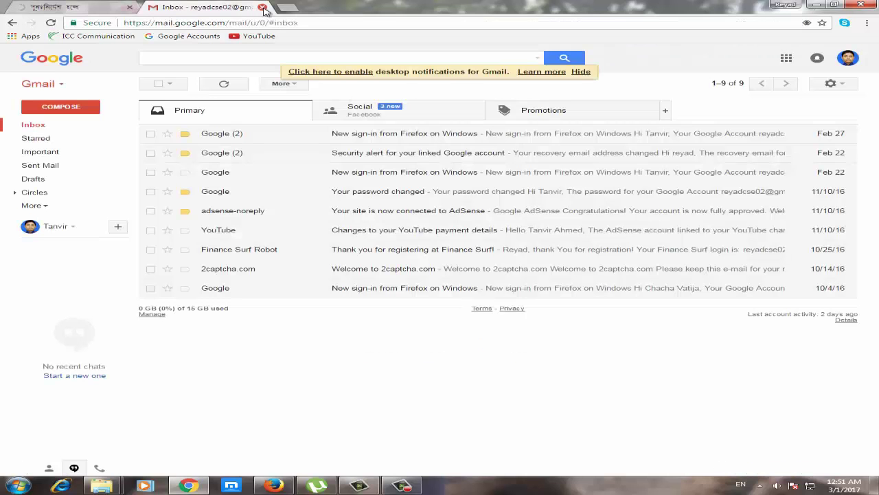
left_click(262, 7)
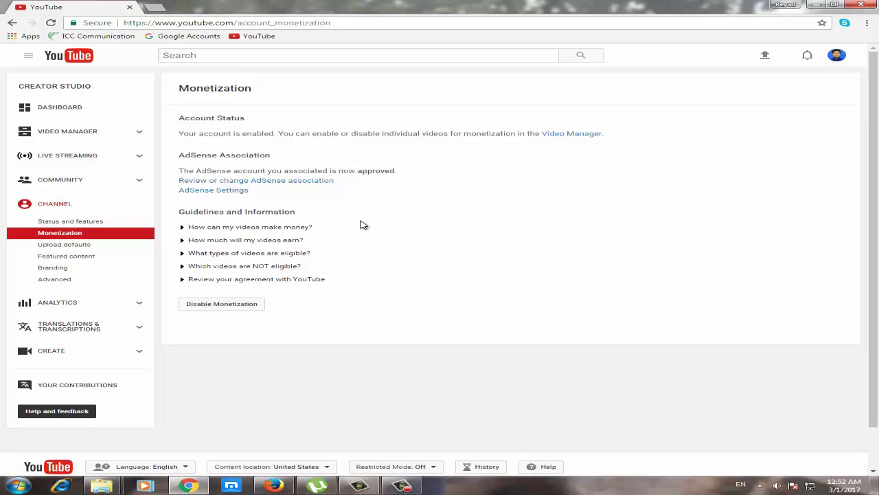
- Review the channel's AdSense association details, highlighting the AdSense ID
left_click(223, 183)
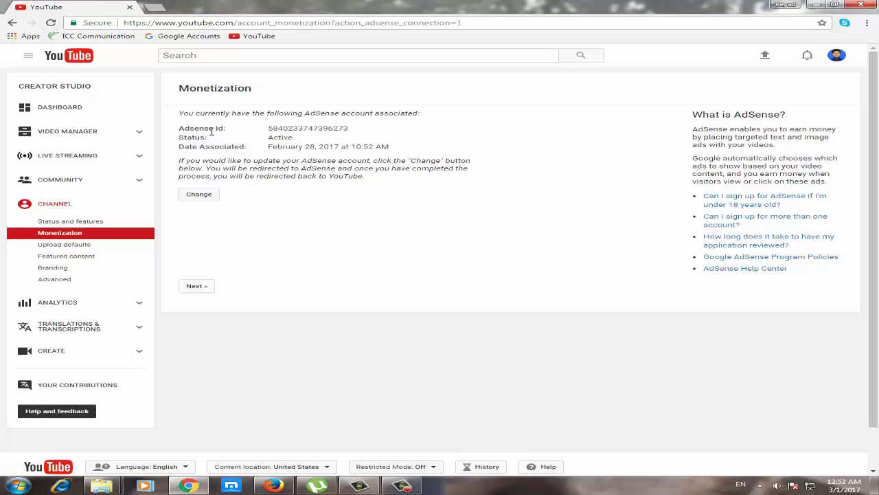
left_click_drag(276, 128, 347, 128)
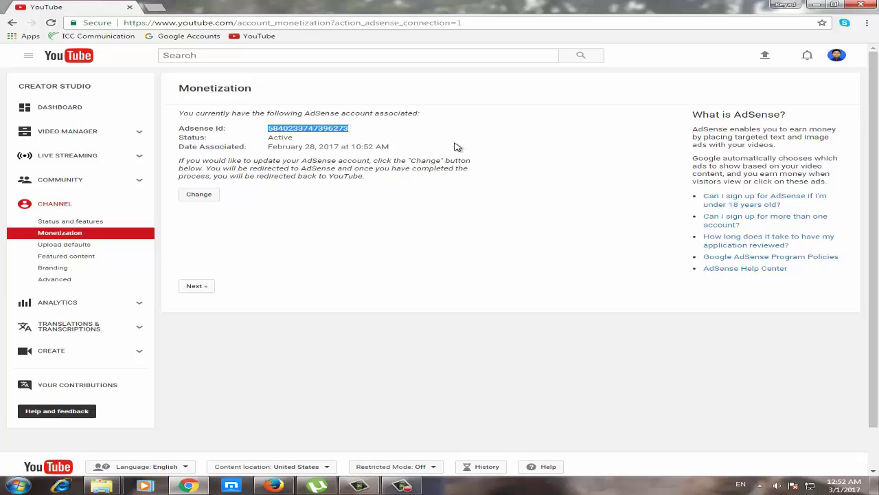
left_click(361, 135)
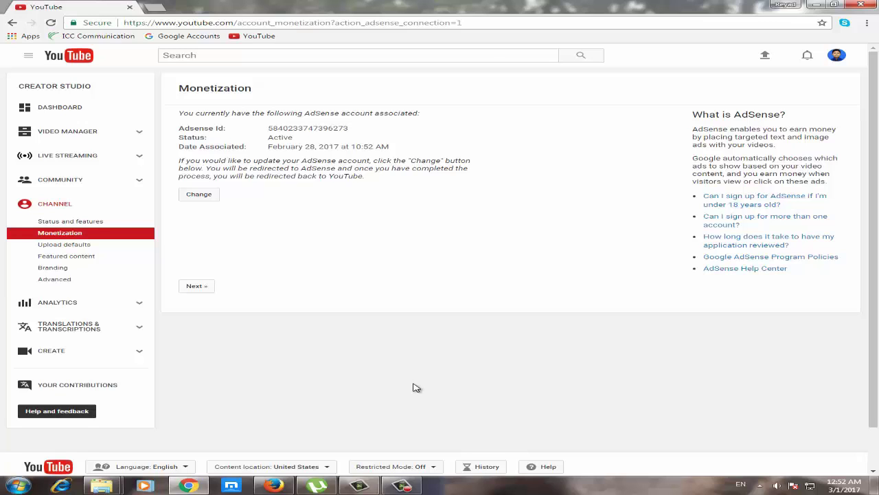
left_click(404, 484)
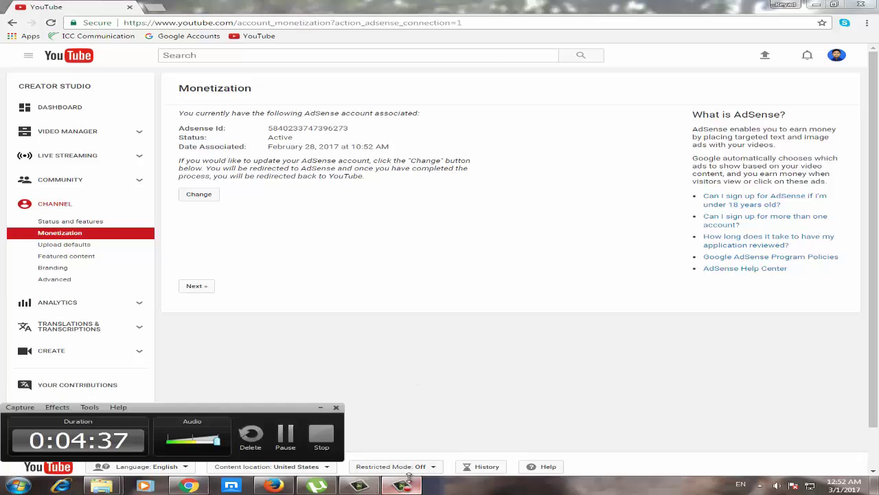